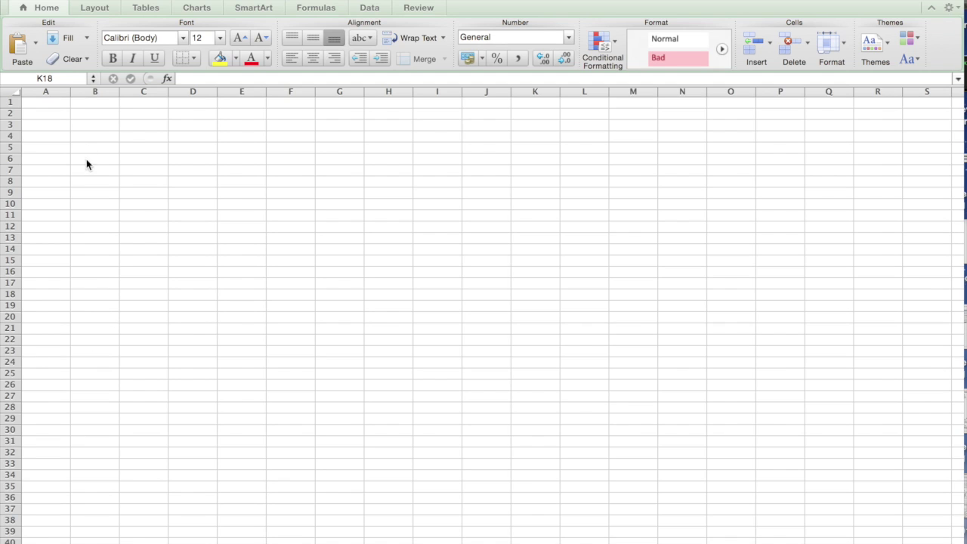
# Examine how the cell reference is shown for cells B3 and E5.
pyautogui.click(86, 125)
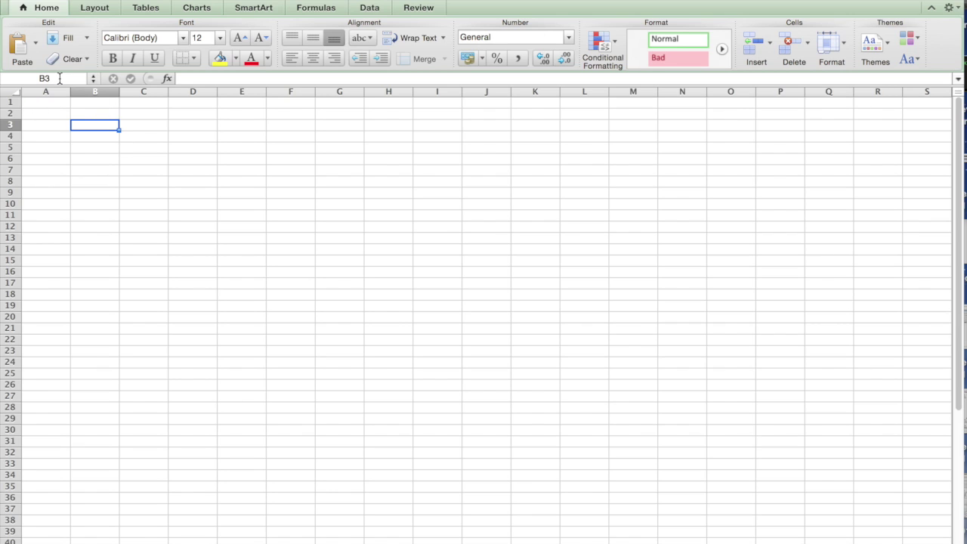
pyautogui.click(59, 78)
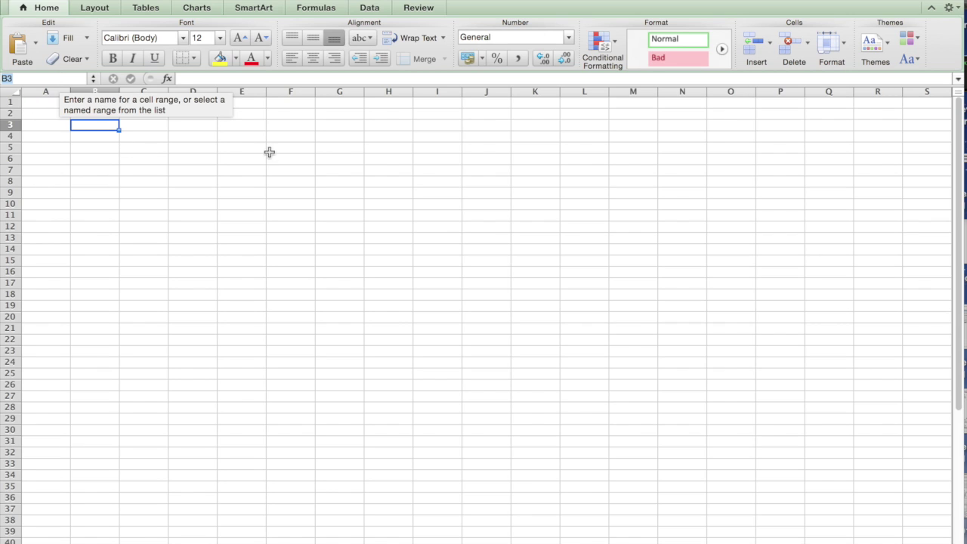
pyautogui.click(239, 147)
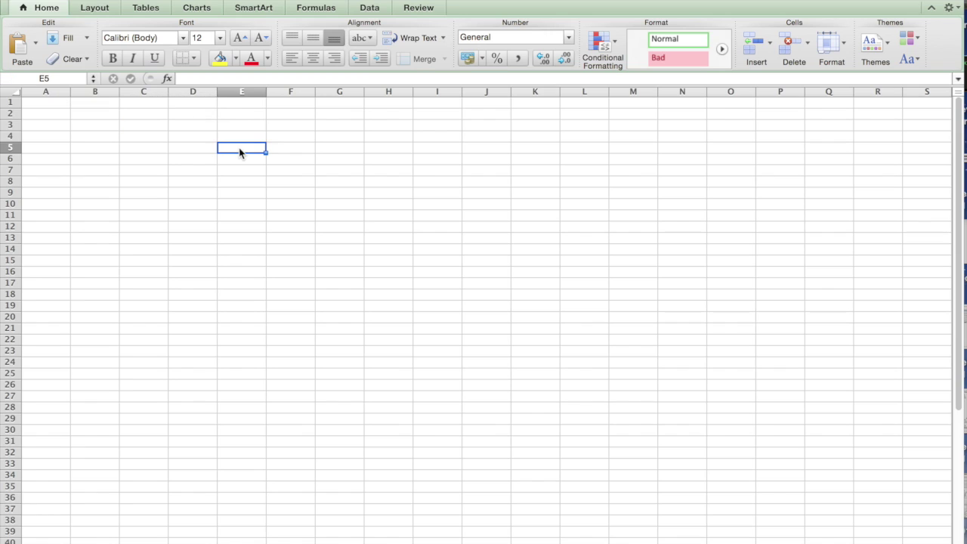
pyautogui.click(67, 79)
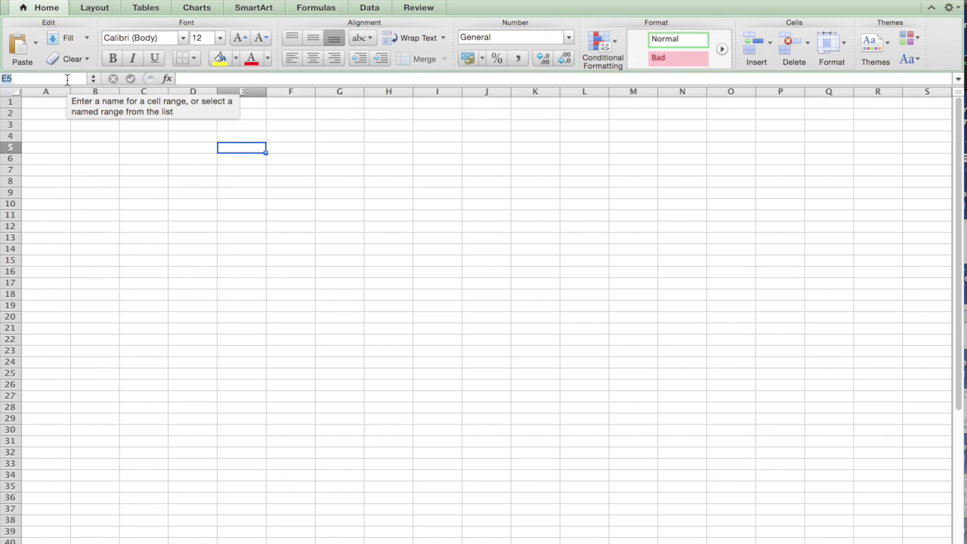
pyautogui.click(234, 169)
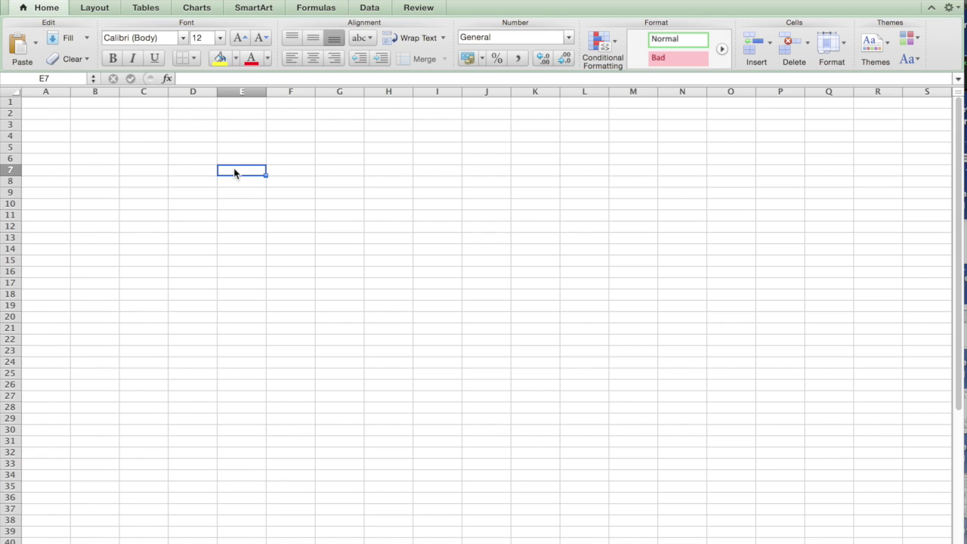
# Enter 9 in cell D4 and 4 in cell E4.
pyautogui.click(188, 136)
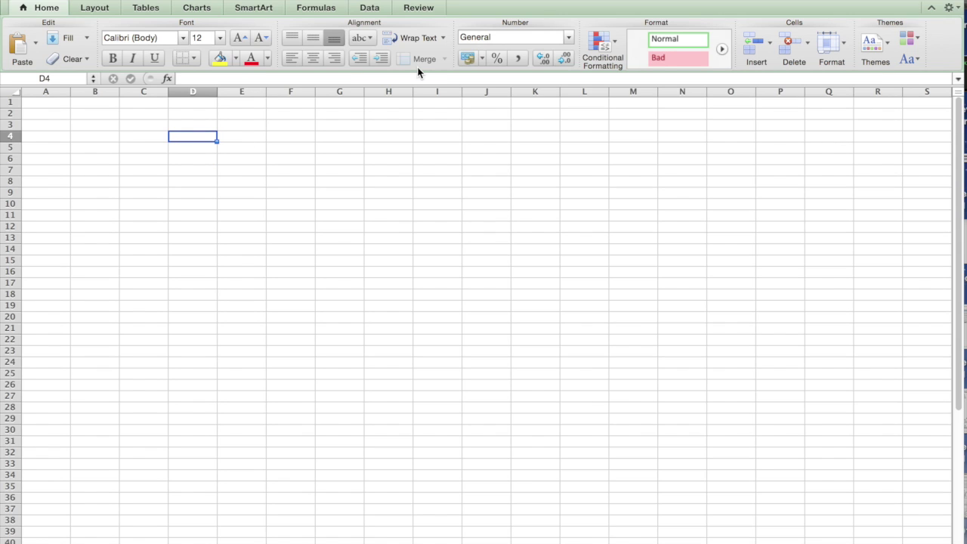
pyautogui.write('9')
pyautogui.press('Tab')
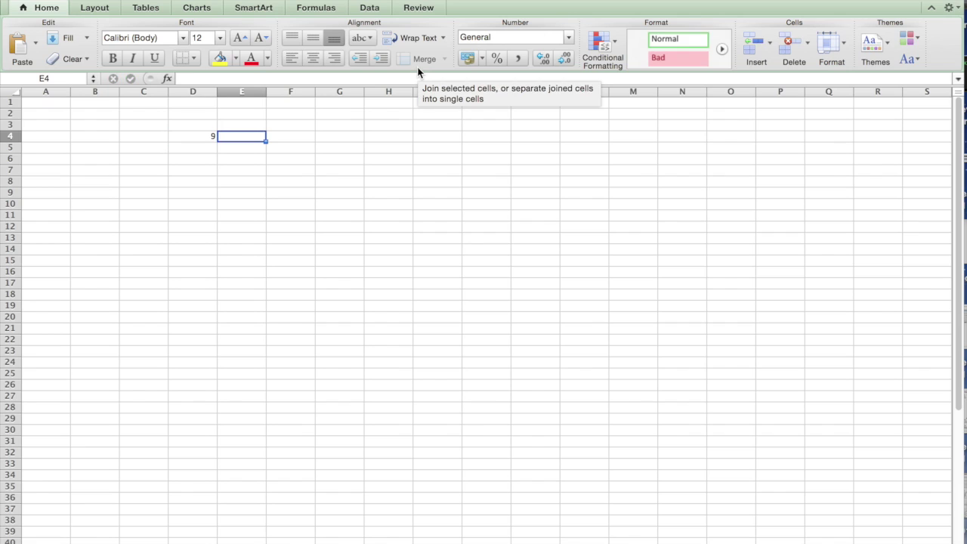
pyautogui.write('4')
pyautogui.press('Tab')
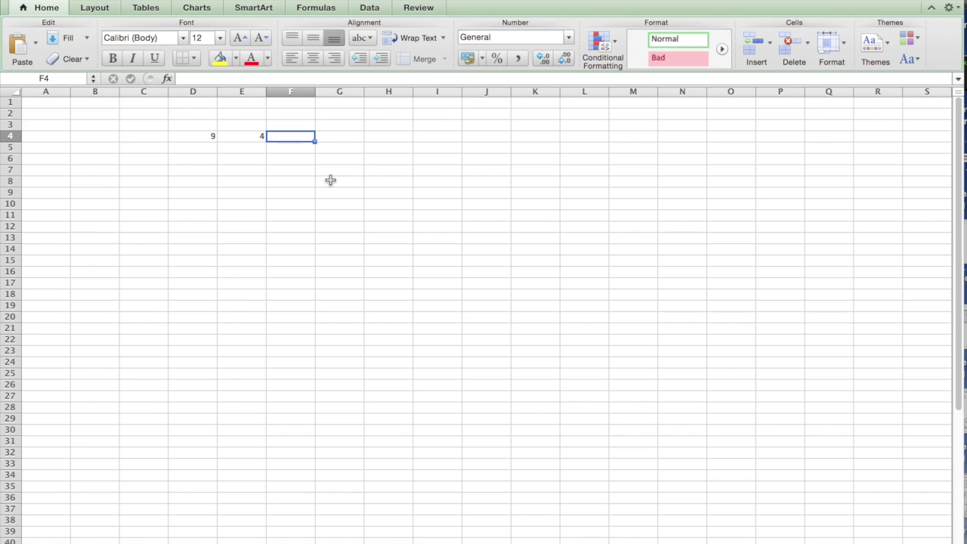
# Enter the formula =9+4 in cell F4, adding the two numbers as typed constants.
pyautogui.write('=')
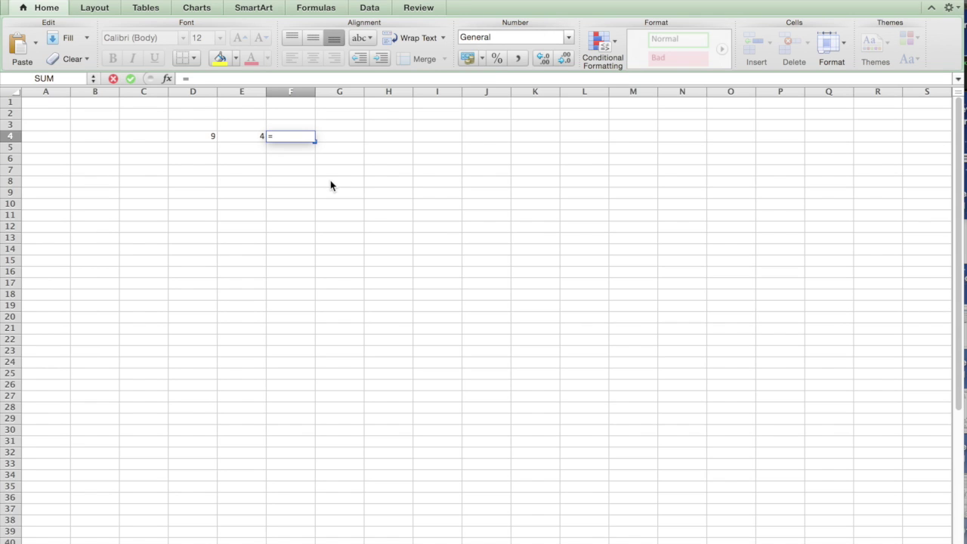
pyautogui.write('9+4')
pyautogui.press('Return')
pyautogui.press('Up')
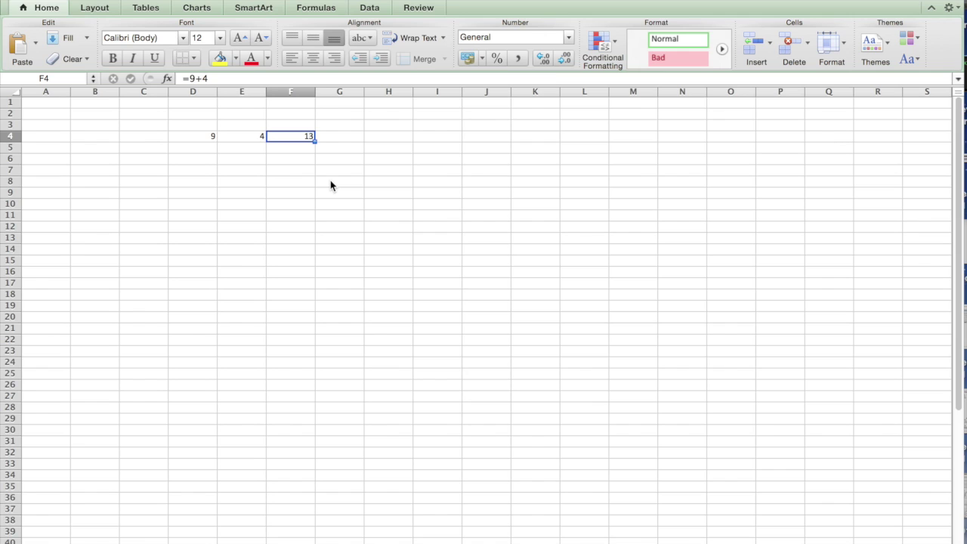
# Replace the formula in cell F4 with =D4+E4, using references to the two number cells.
pyautogui.write('=')
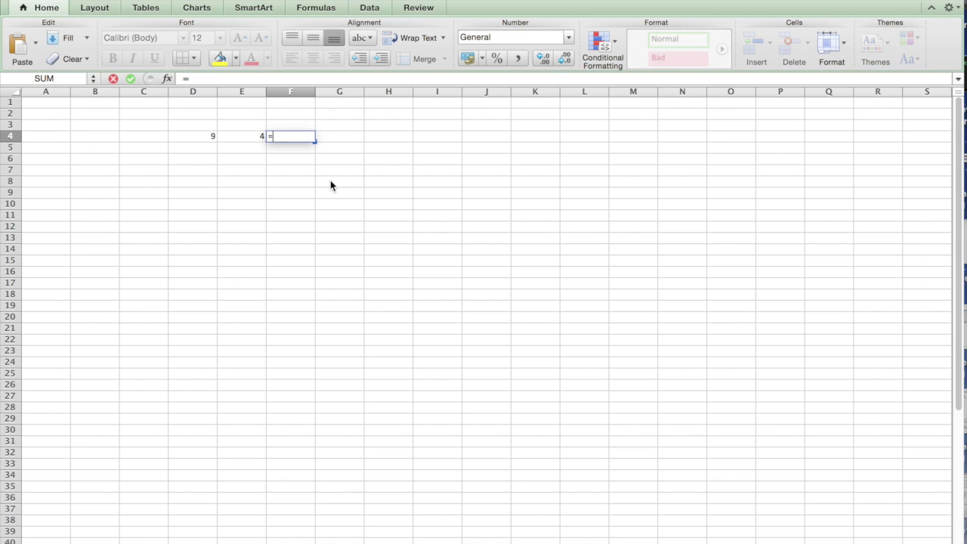
pyautogui.click(203, 136)
pyautogui.write('+')
pyautogui.click(256, 135)
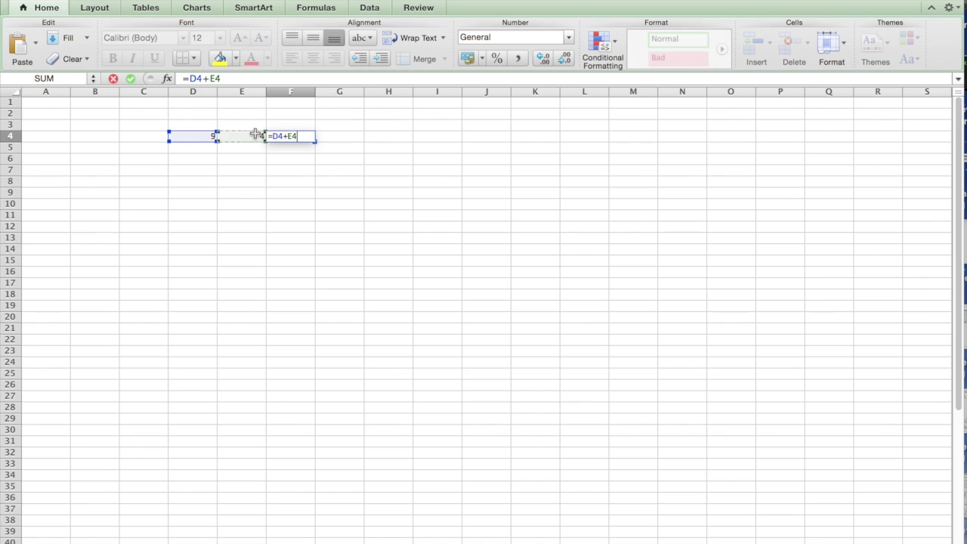
pyautogui.press('Return')
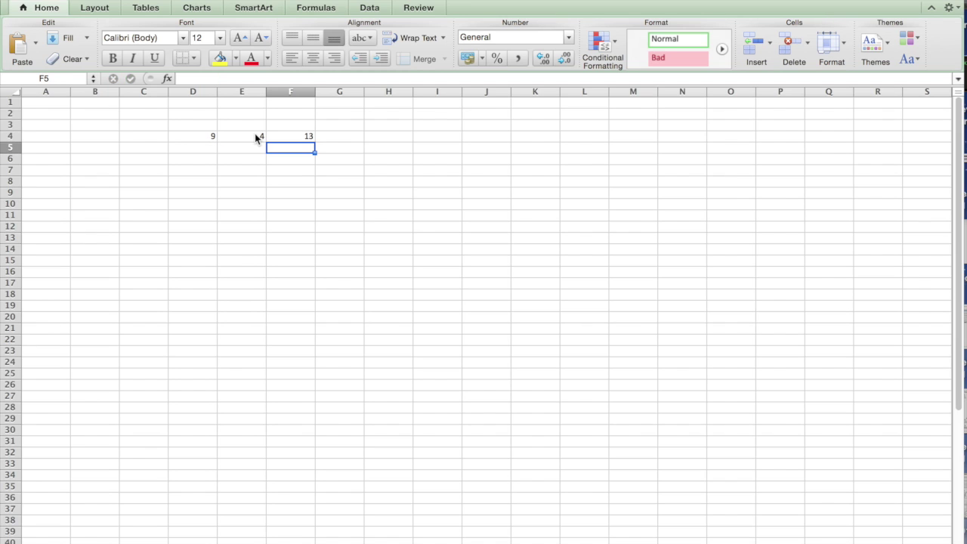
pyautogui.press('Up')
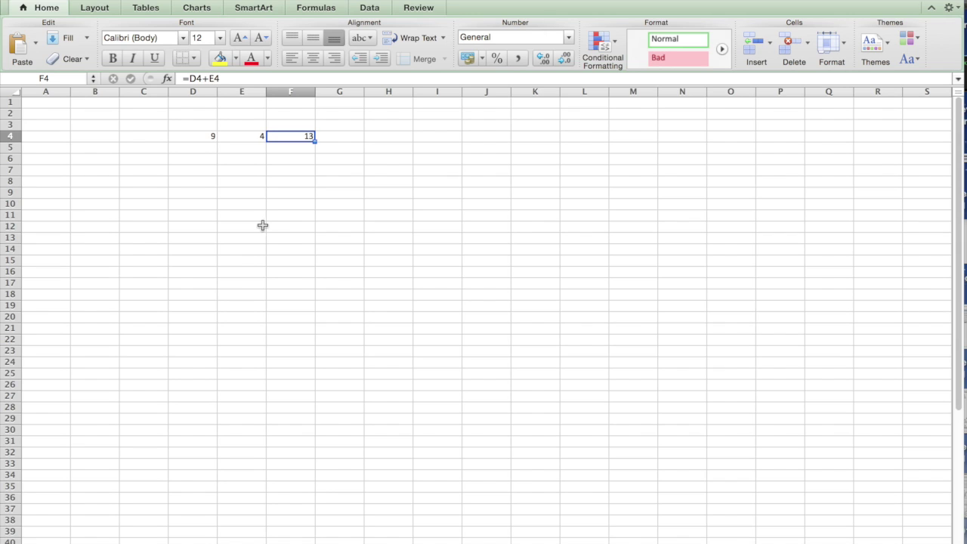
# Set cell D4 to 56 and check the sum formula in F4.
pyautogui.click(207, 137)
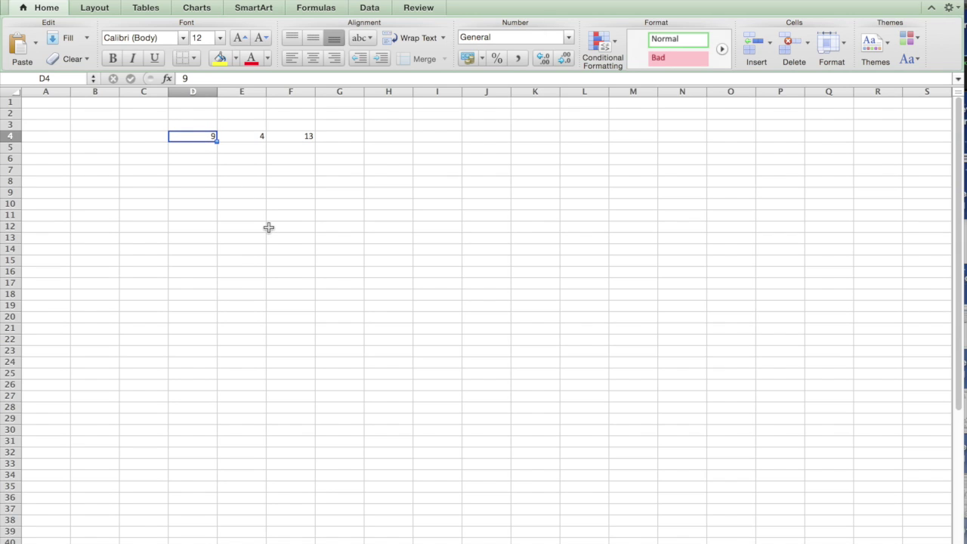
pyautogui.write('56')
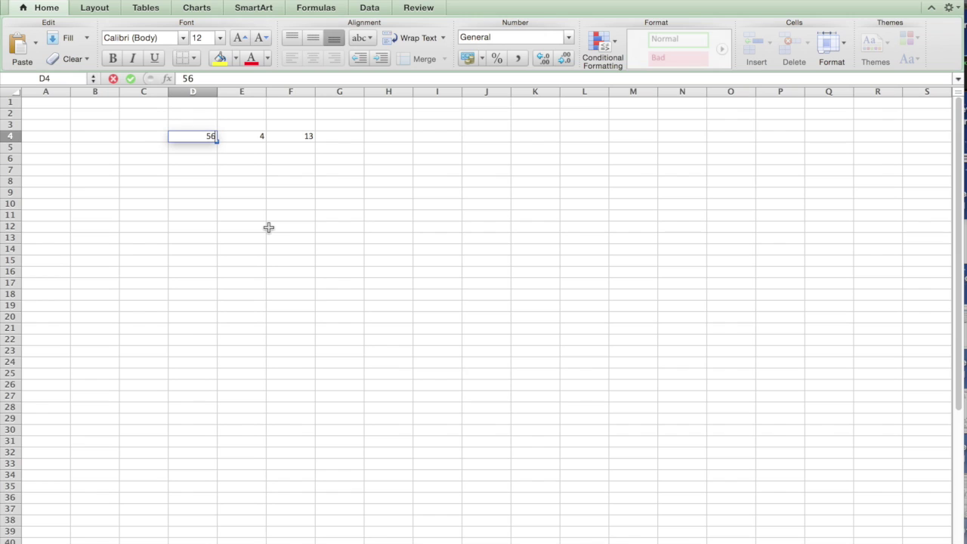
pyautogui.press('Return')
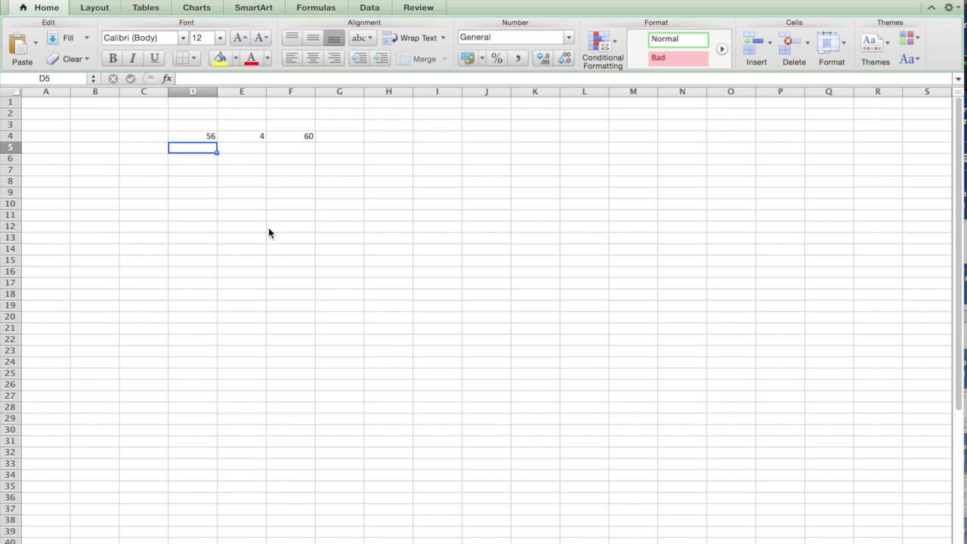
pyautogui.click(308, 136)
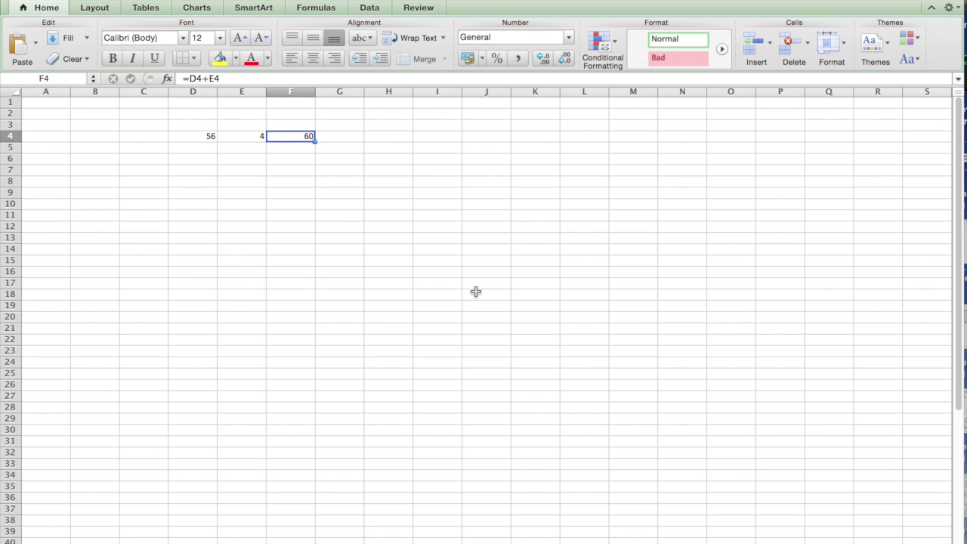
# Enter 67 and 89 in cells D5 and E5, and 45 and 78 in cells D6 and E6.
pyautogui.click(202, 147)
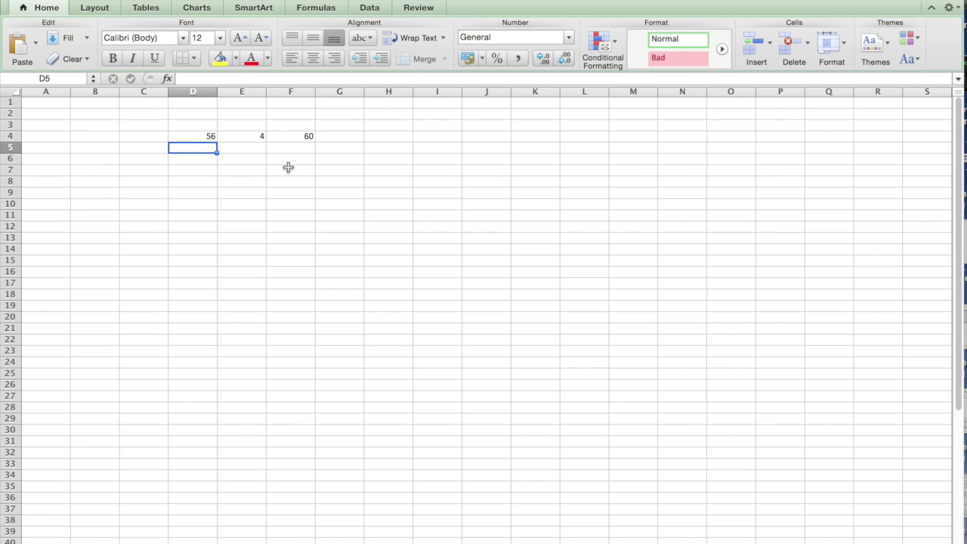
pyautogui.write('67')
pyautogui.press('Tab')
pyautogui.write('89')
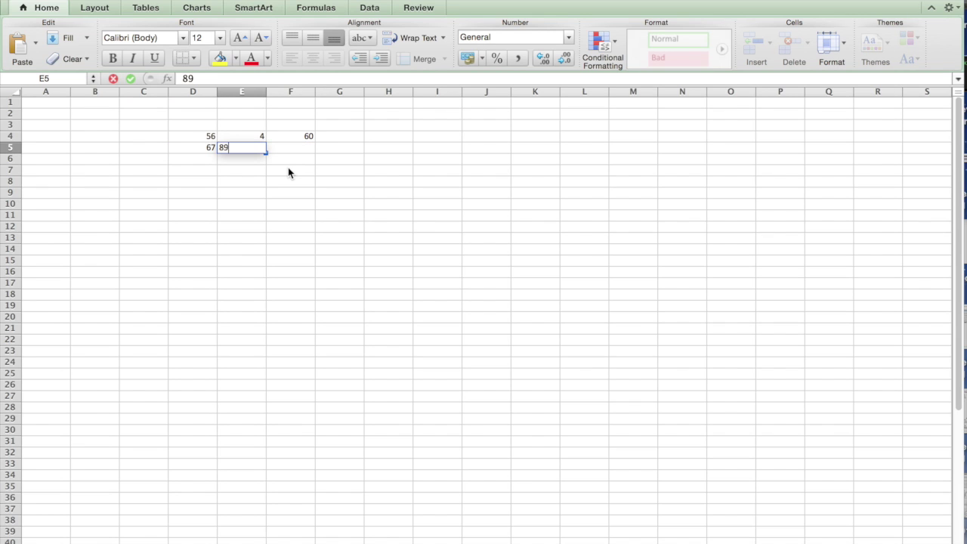
pyautogui.press('Return')
pyautogui.press('Left')
pyautogui.write('45')
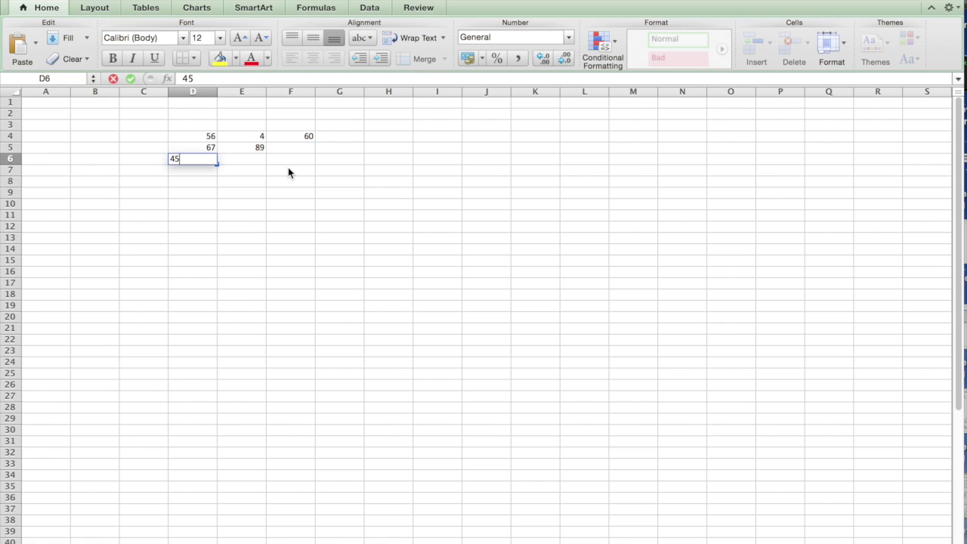
pyautogui.press('Tab')
pyautogui.write('78')
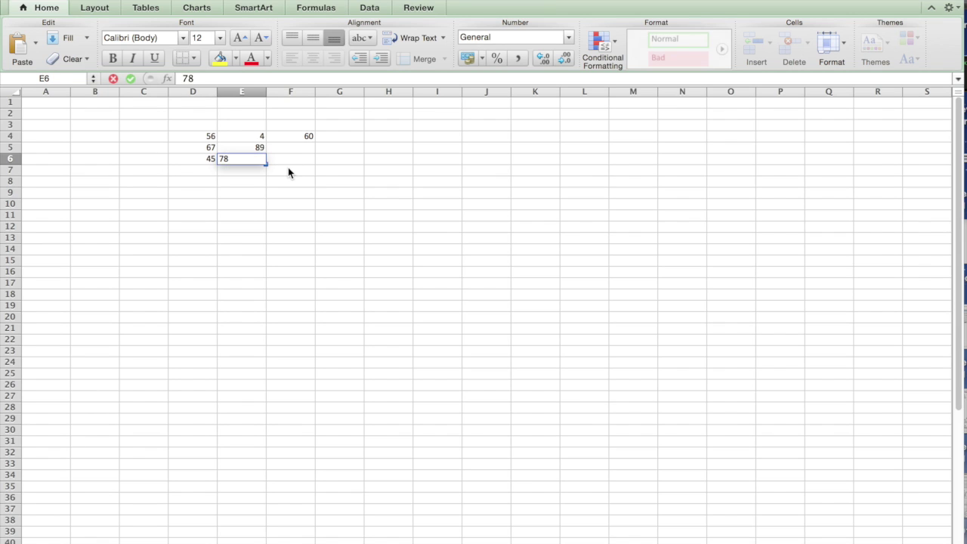
pyautogui.press('Tab')
# Fill the sum formula from cell F4 down through F6.
pyautogui.press('Up')
pyautogui.press('Up')
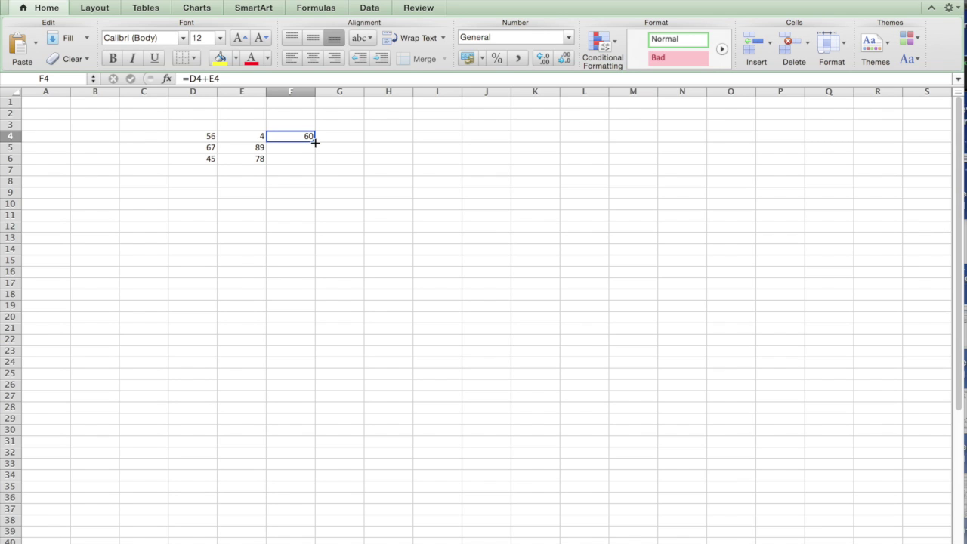
pyautogui.moveTo(315, 142); pyautogui.dragTo(312, 162)
pyautogui.click(296, 189)
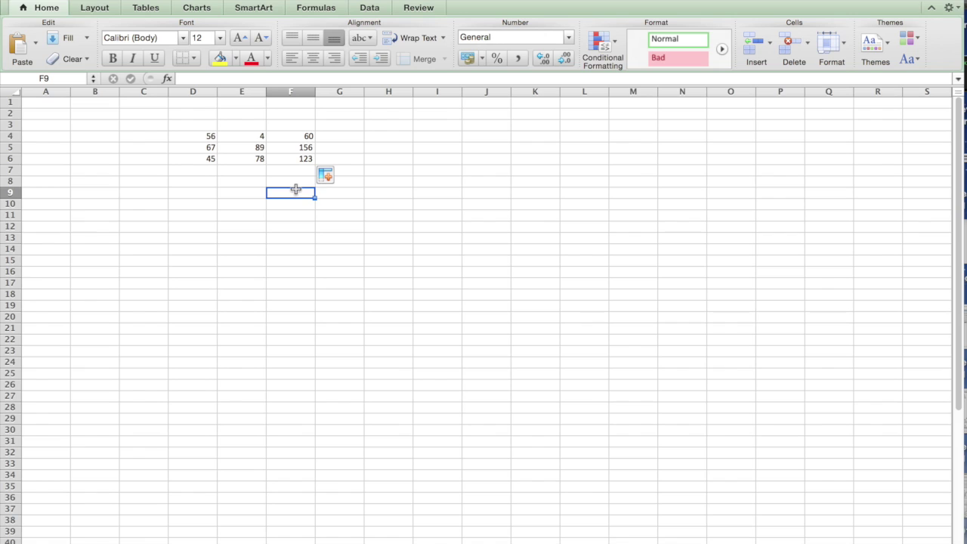
# Inspect the copied formulas in cells F5 and F6 to see which cells each one references.
pyautogui.click(307, 147)
pyautogui.click(263, 78)
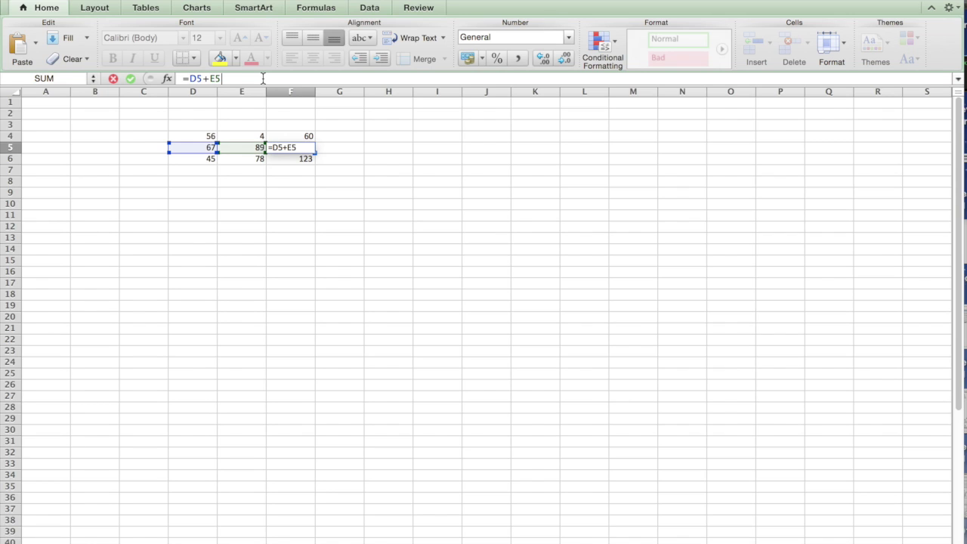
pyautogui.press('Return')
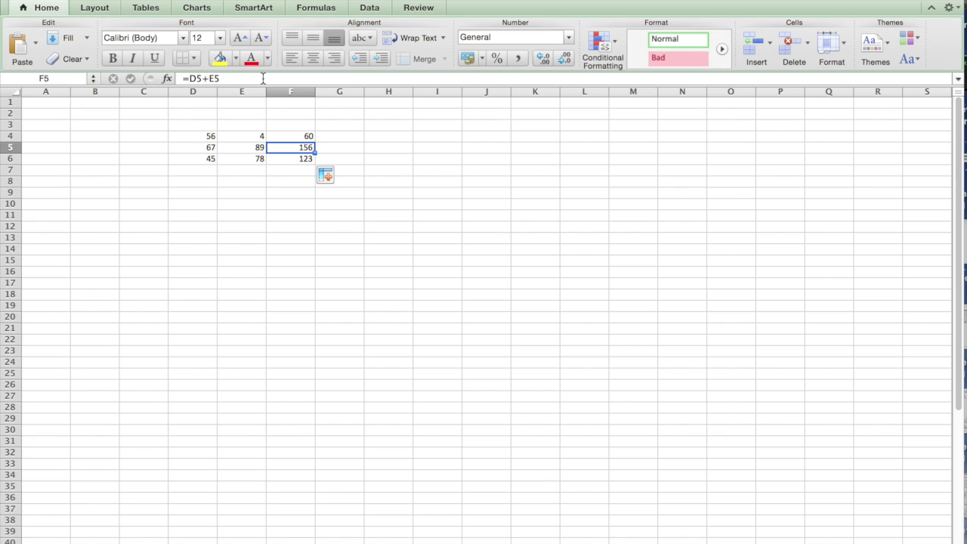
pyautogui.click(304, 160)
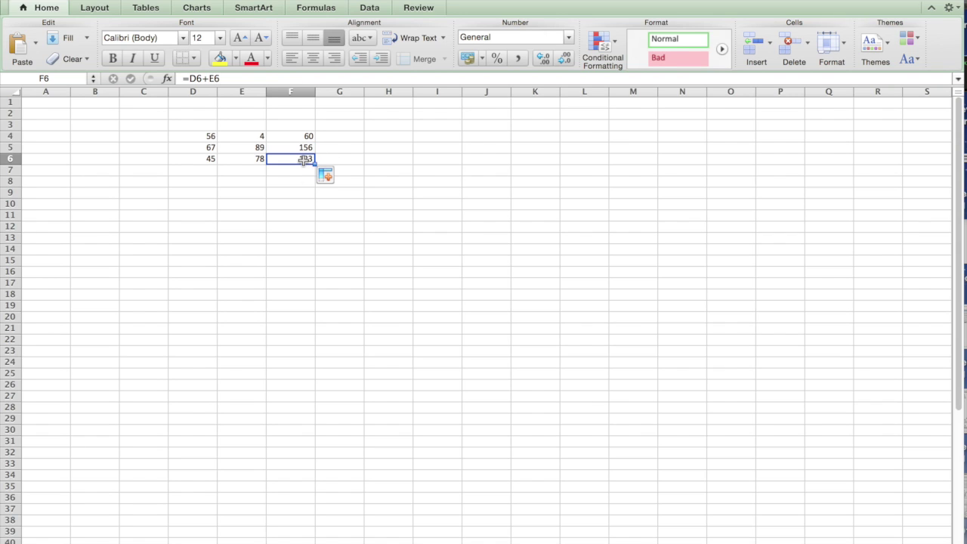
pyautogui.click(241, 78)
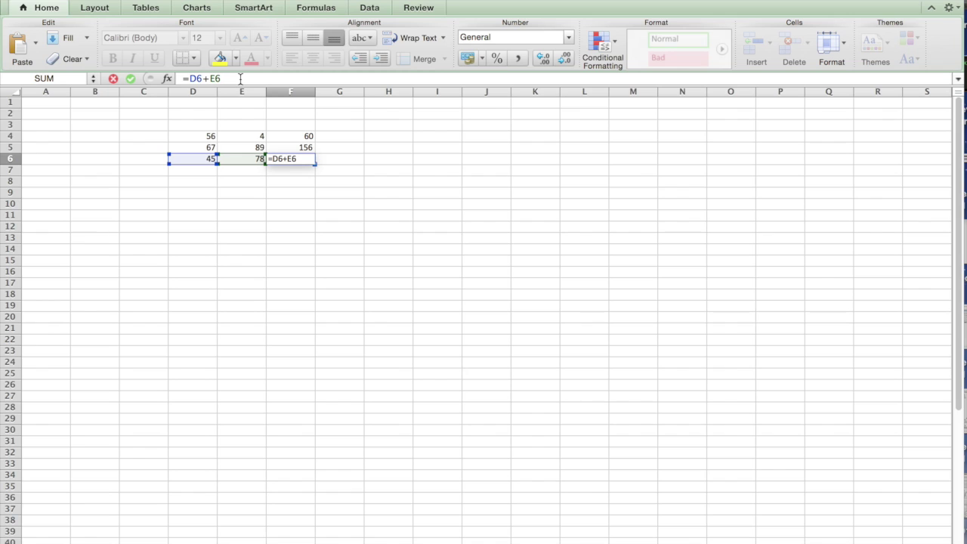
pyautogui.press('Return')
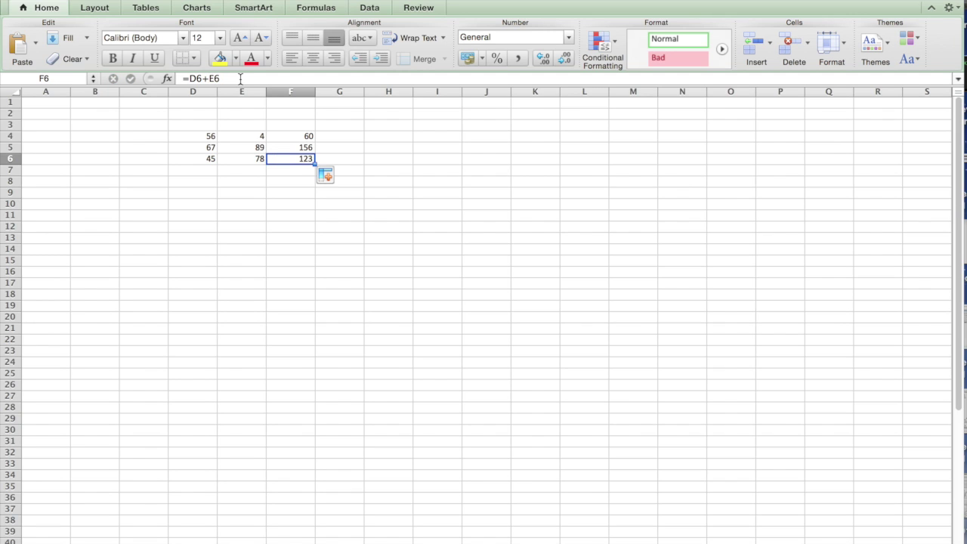